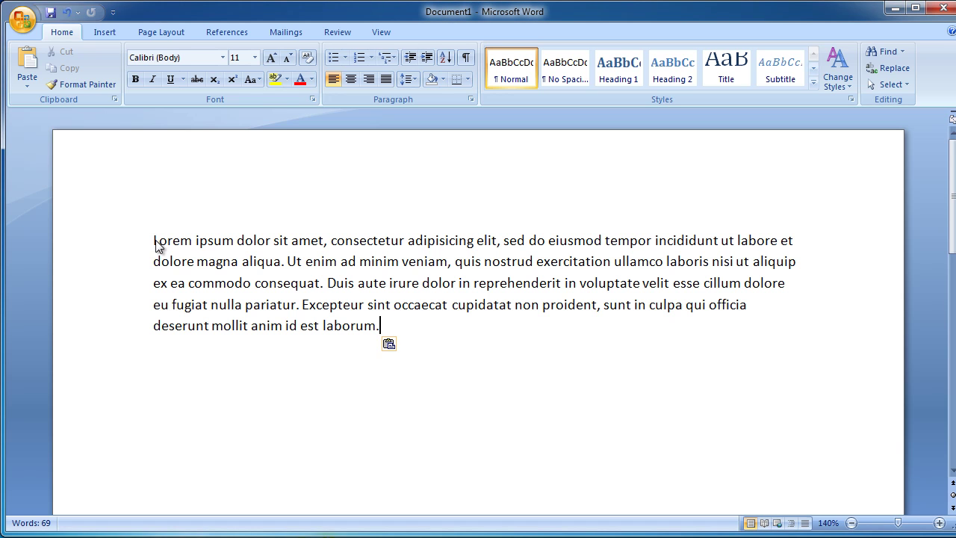
- Select the whole Lorem ipsum paragraph and show the Insert tab's Quick Parts menu
{"action": "left_click_drag", "start_coordinate": [153, 240], "coordinate": [354, 326]}
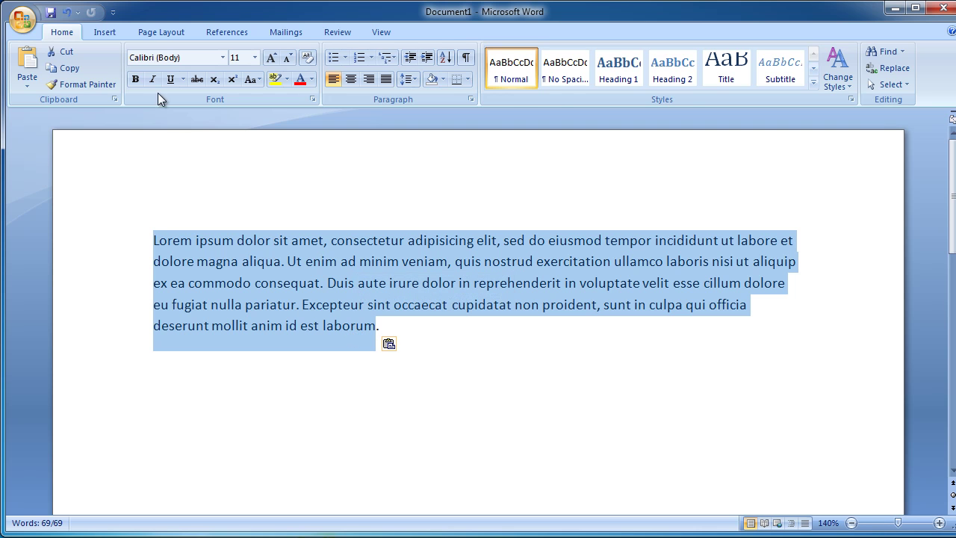
{"action": "left_click", "coordinate": [111, 32]}
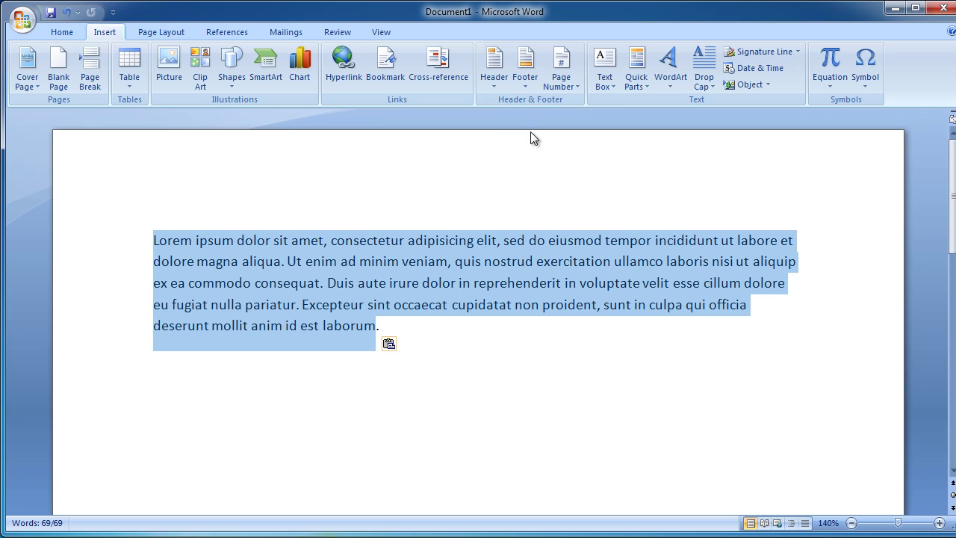
{"action": "left_click", "coordinate": [636, 84]}
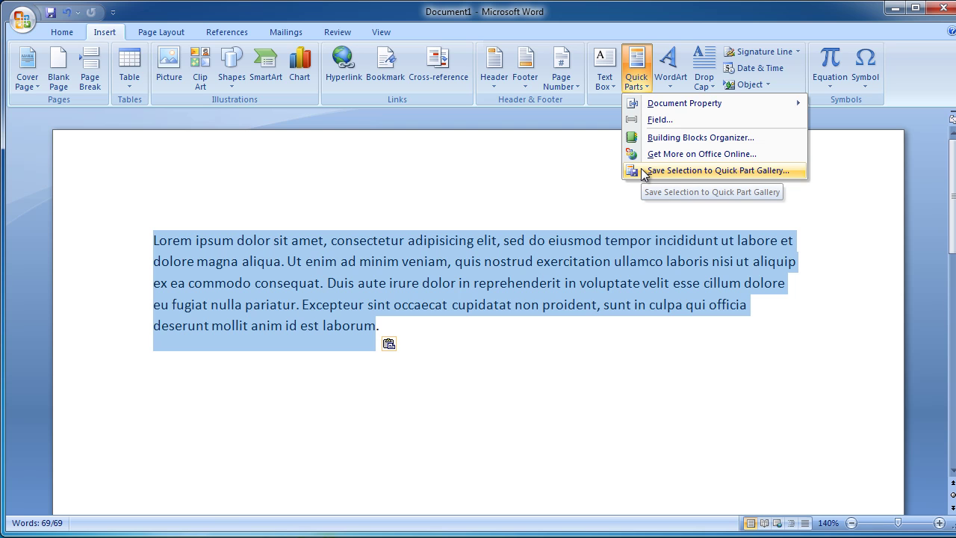
- Save the selection as a Quick Part named 'Latin Filler' in a new 'Utilities' category
{"action": "left_click", "coordinate": [644, 172]}
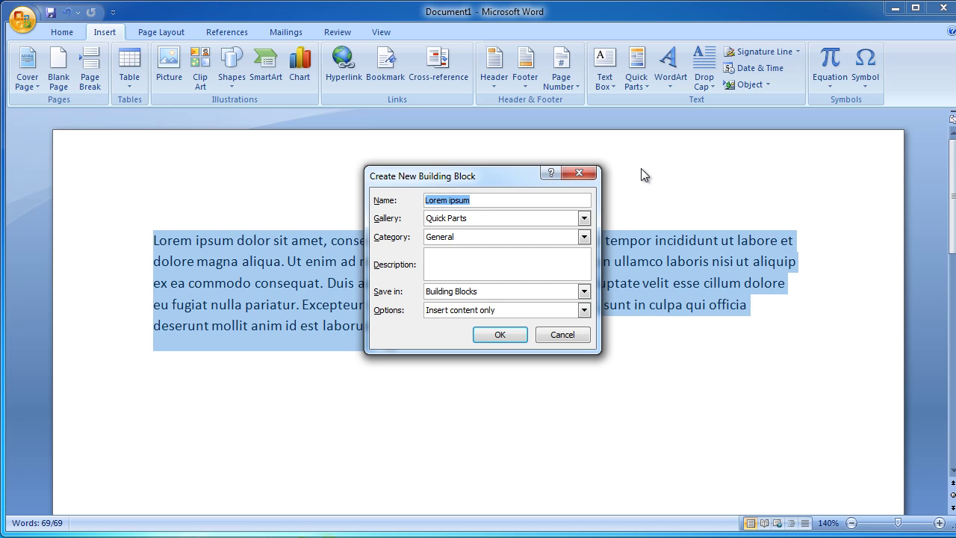
{"action": "type", "text": "Lat"}
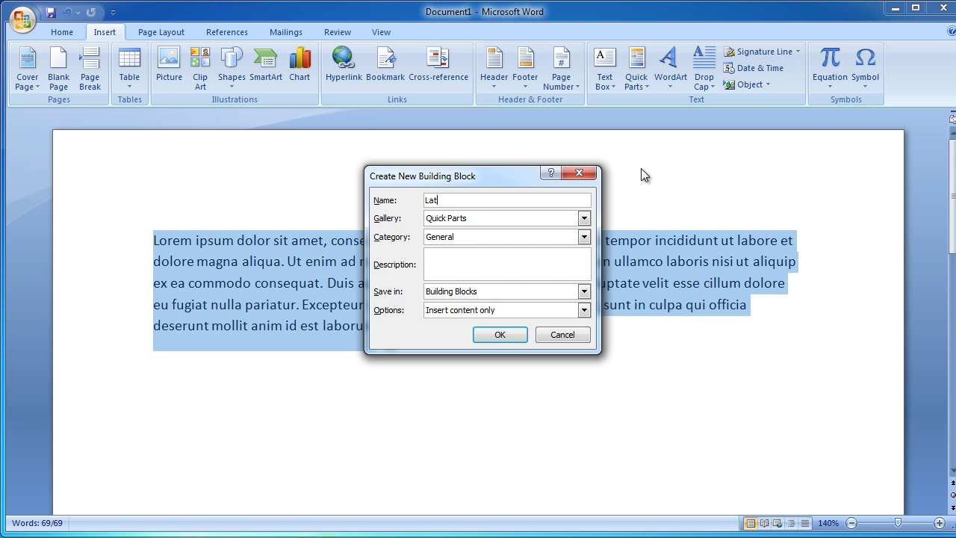
{"action": "type", "text": "in "}
{"action": "type", "text": "Fill"}
{"action": "type", "text": "er"}
{"action": "left_click", "coordinate": [489, 238]}
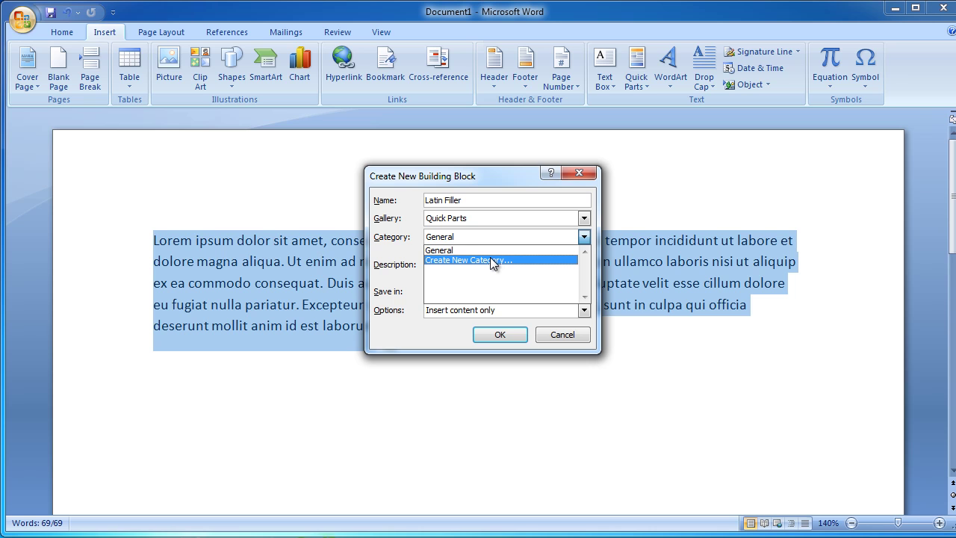
{"action": "left_click", "coordinate": [490, 260]}
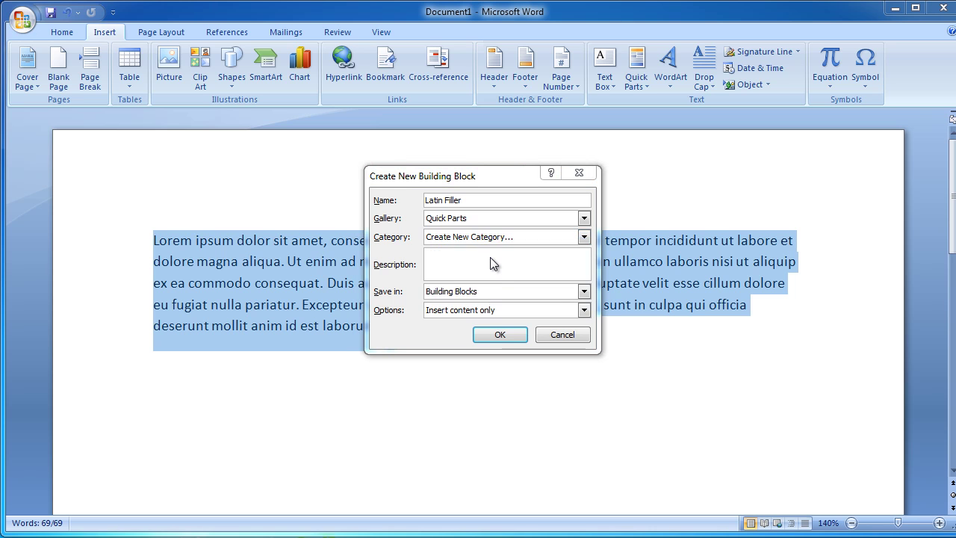
{"action": "type", "text": "U"}
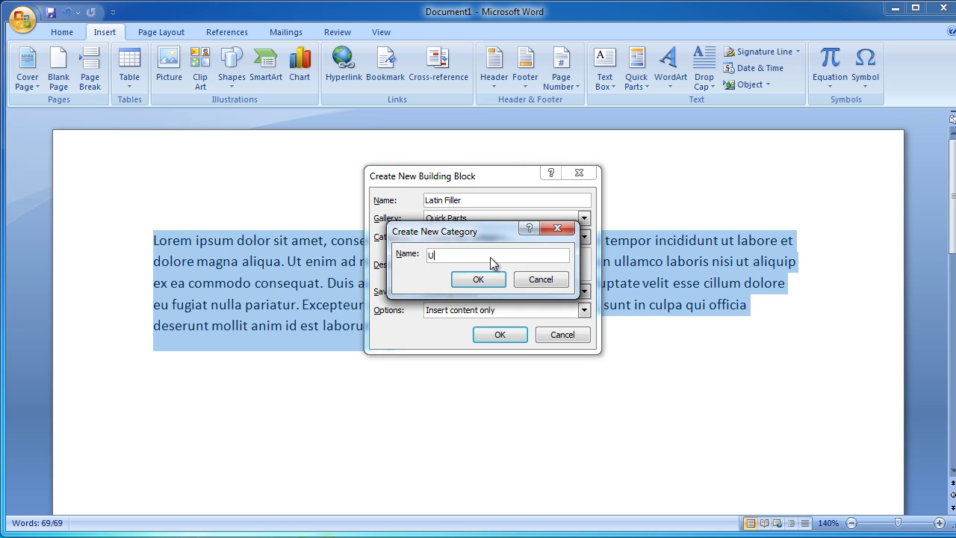
{"action": "type", "text": "tilit"}
{"action": "type", "text": "ies"}
{"action": "left_click", "coordinate": [480, 283]}
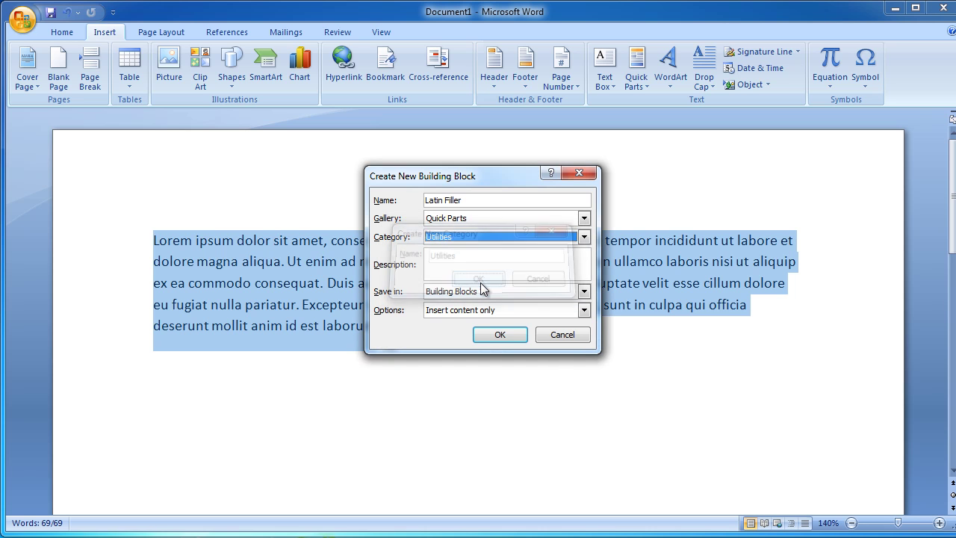
- Describe it as 'Latin filler for use in draft reports', keep Insert content only, and save
{"action": "left_click", "coordinate": [466, 263]}
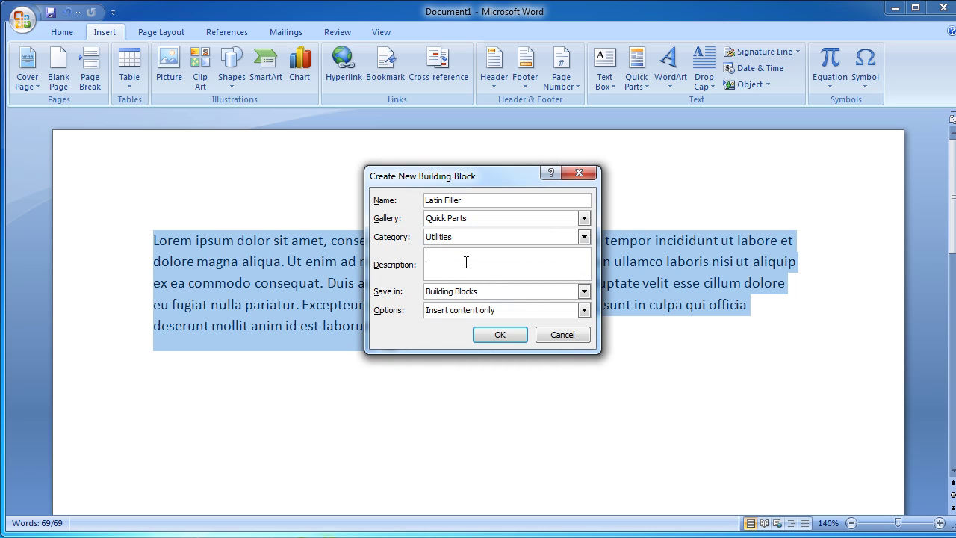
{"action": "type", "text": "La"}
{"action": "type", "text": "tin "}
{"action": "type", "text": "filler"}
{"action": "type", "text": " for use in "}
{"action": "type", "text": "draft "}
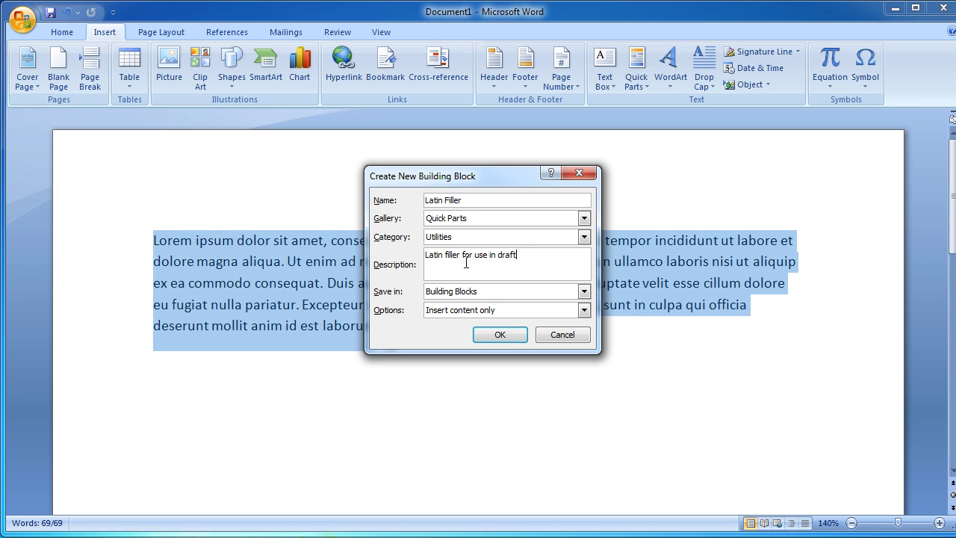
{"action": "type", "text": "repor"}
{"action": "type", "text": "tds"}
{"action": "key", "text": "BackSpace"}
{"action": "key", "text": "BackSpace"}
{"action": "type", "text": "s"}
{"action": "left_click", "coordinate": [582, 310]}
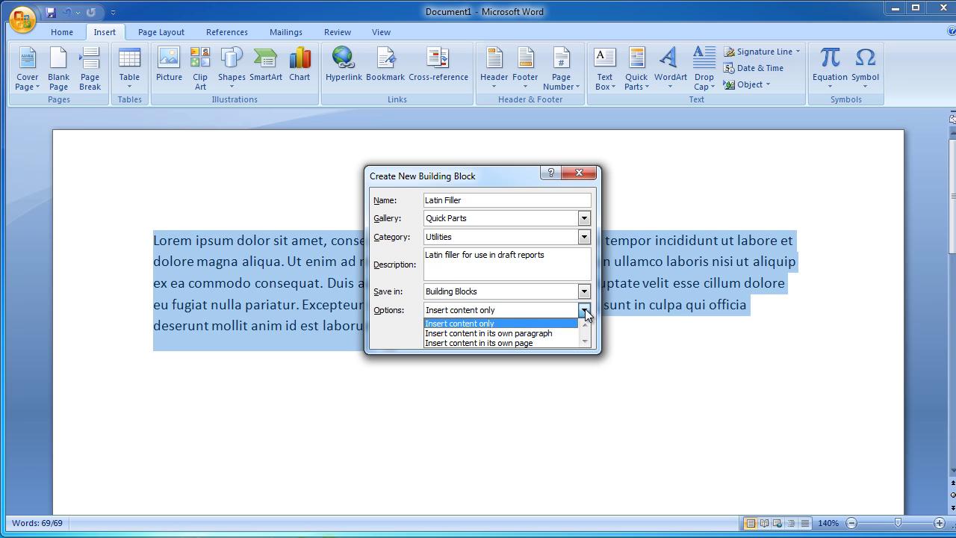
{"action": "left_click", "coordinate": [545, 321]}
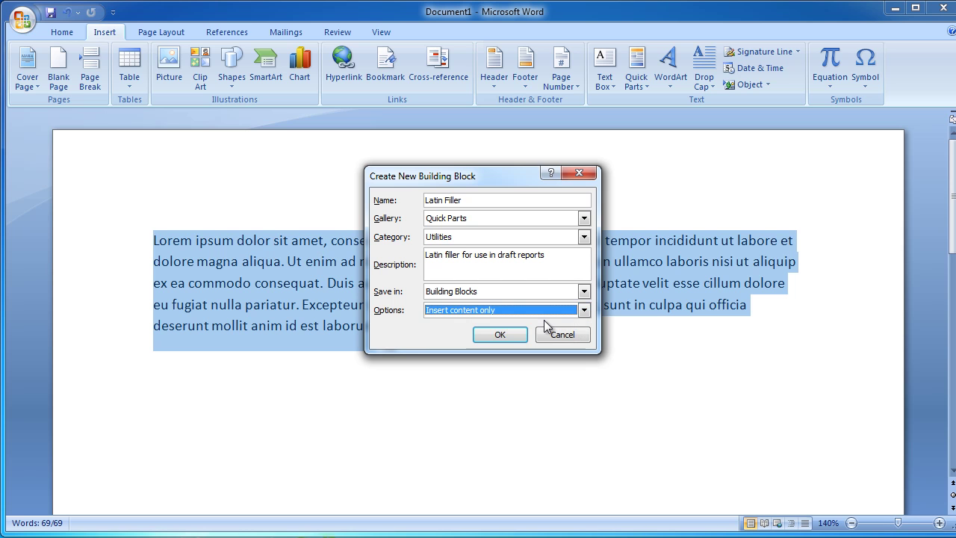
{"action": "left_click", "coordinate": [499, 335]}
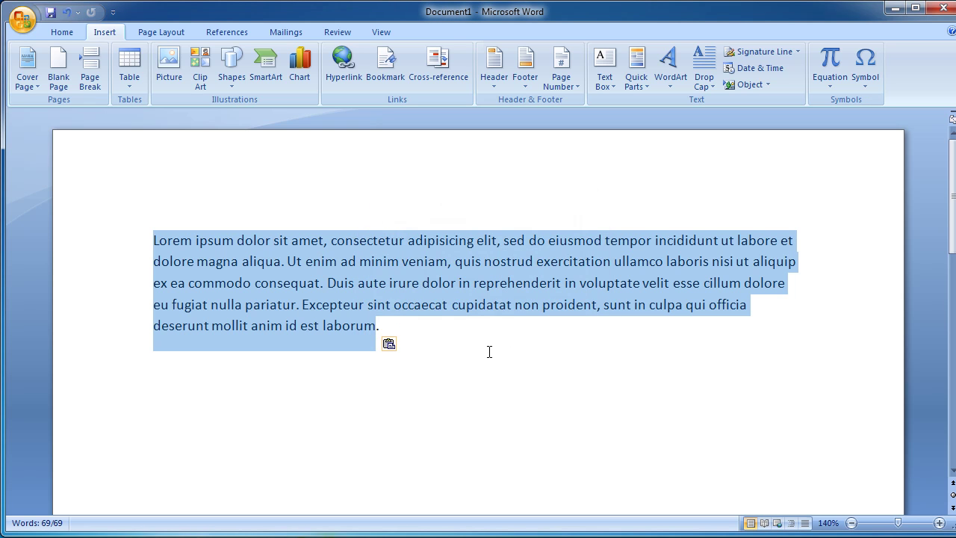
- Insert the Latin Filler entry from the Utilities Quick Parts into a new blank document
{"action": "left_click", "coordinate": [489, 352]}
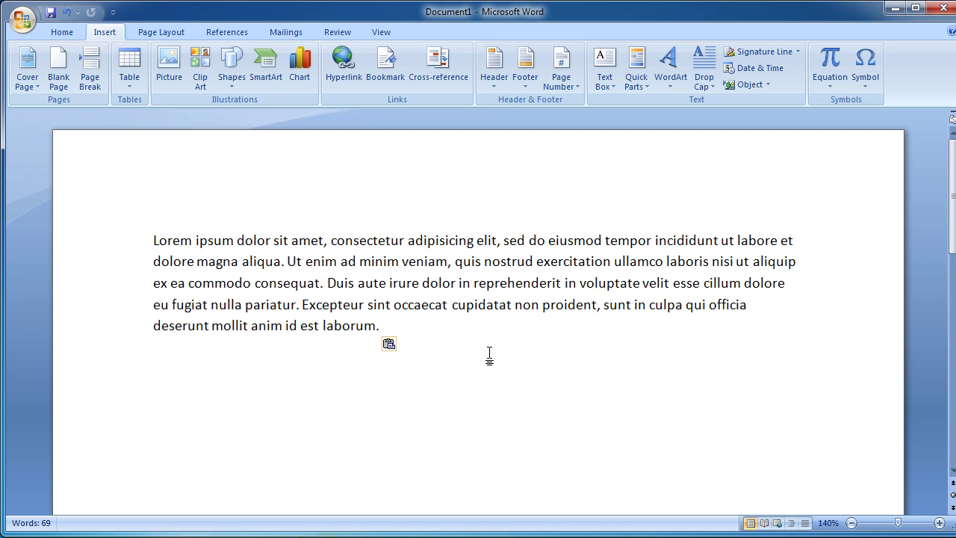
{"action": "key", "text": "ctrl+n"}
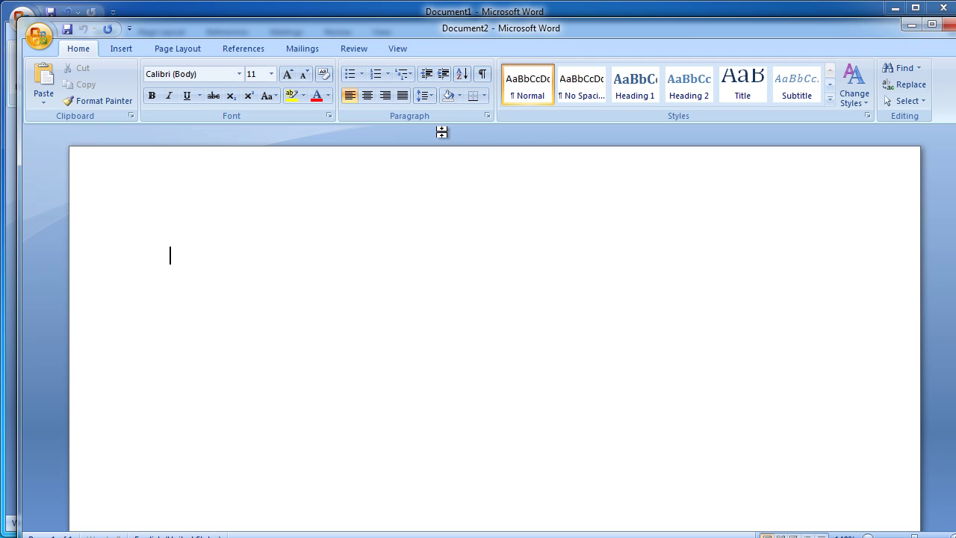
{"action": "left_click", "coordinate": [124, 47]}
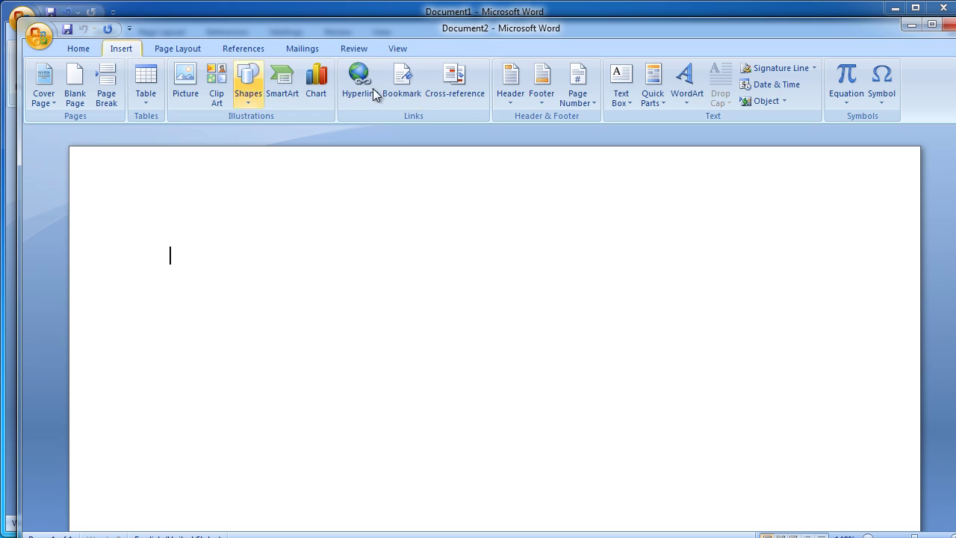
{"action": "left_click", "coordinate": [652, 89]}
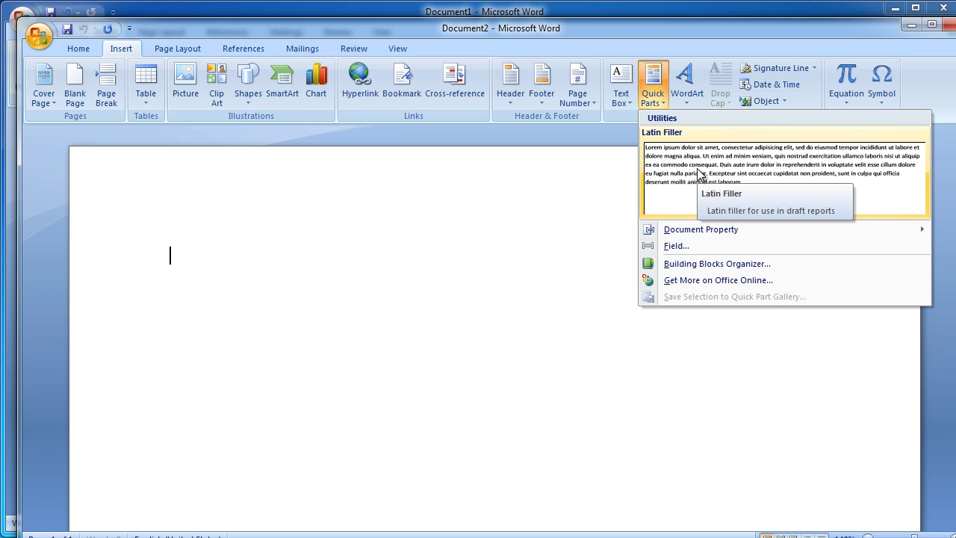
{"action": "left_click", "coordinate": [699, 172]}
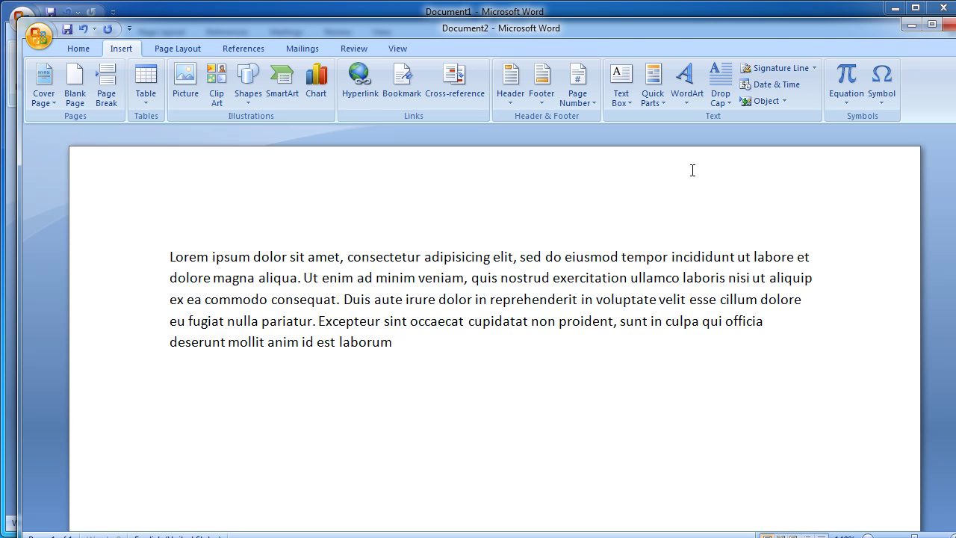
- Add two more filler paragraphs by typing 'latin filler' and pressing F3 each time
{"action": "key", "text": "Return"}
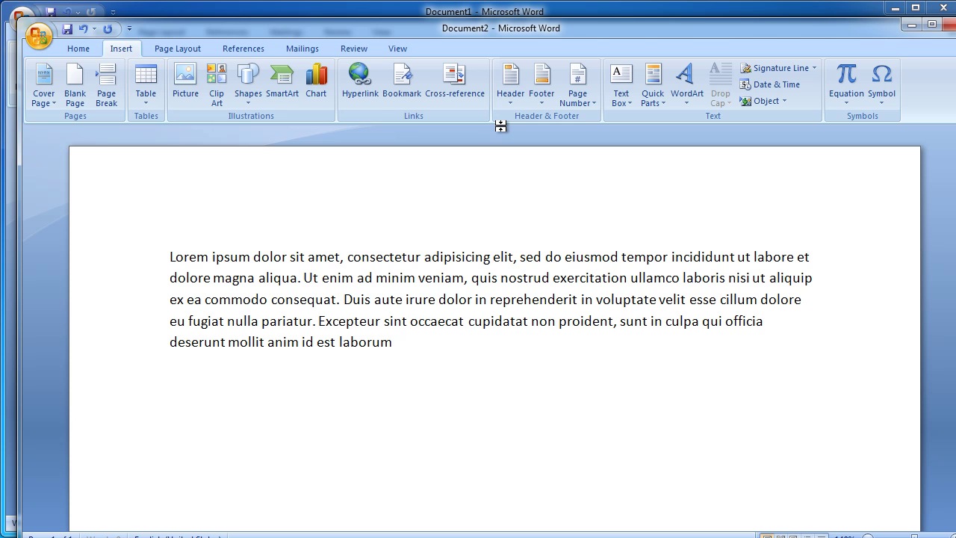
{"action": "type", "text": "lat"}
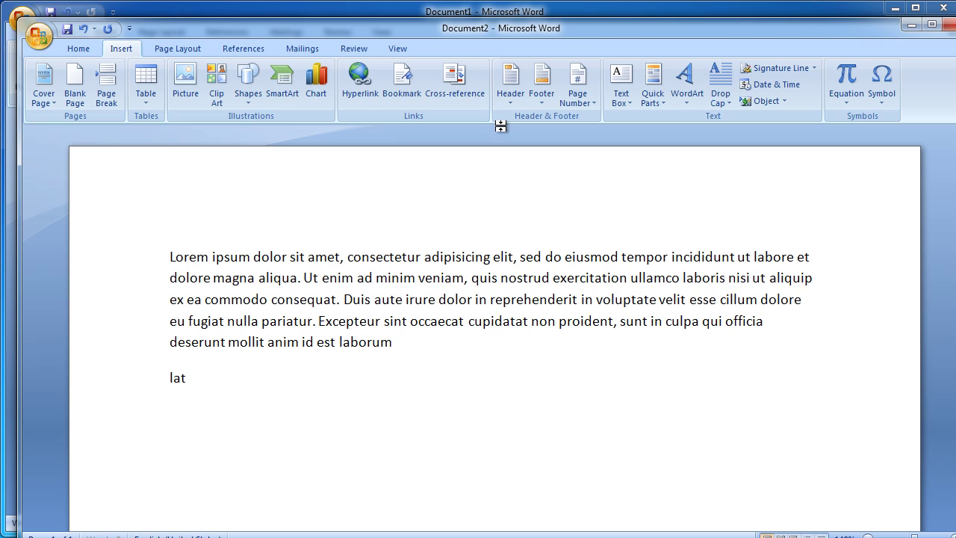
{"action": "type", "text": "in "}
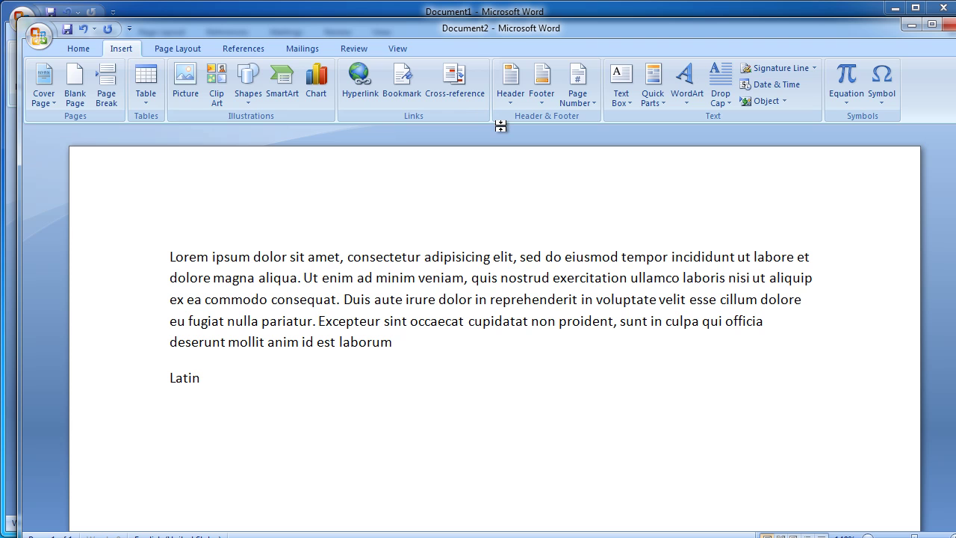
{"action": "type", "text": "filler"}
{"action": "key", "text": "F3"}
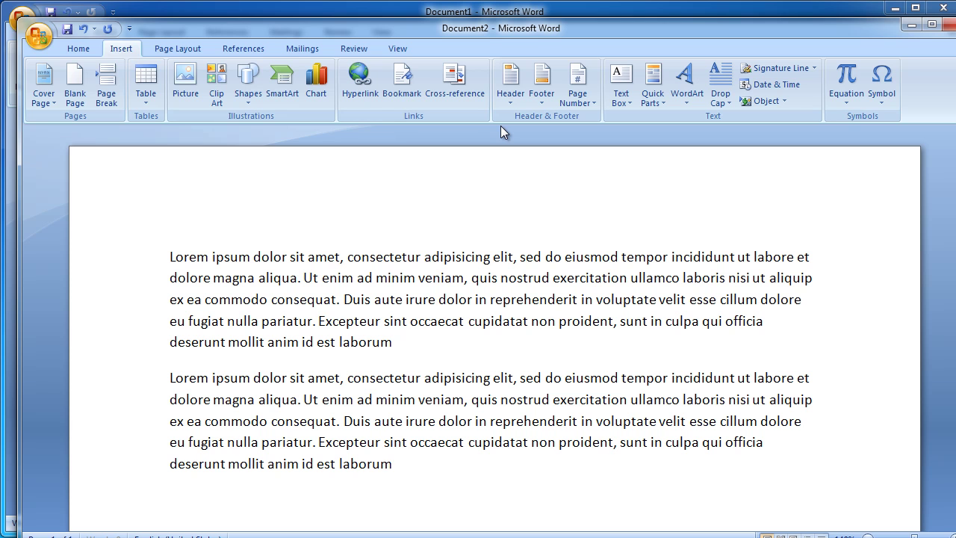
{"action": "key", "text": "Return"}
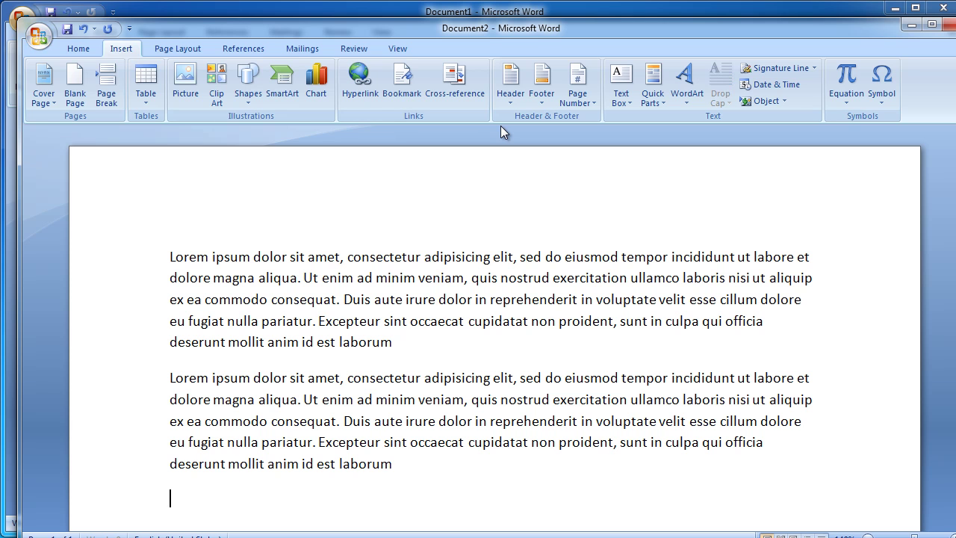
{"action": "type", "text": "latin "}
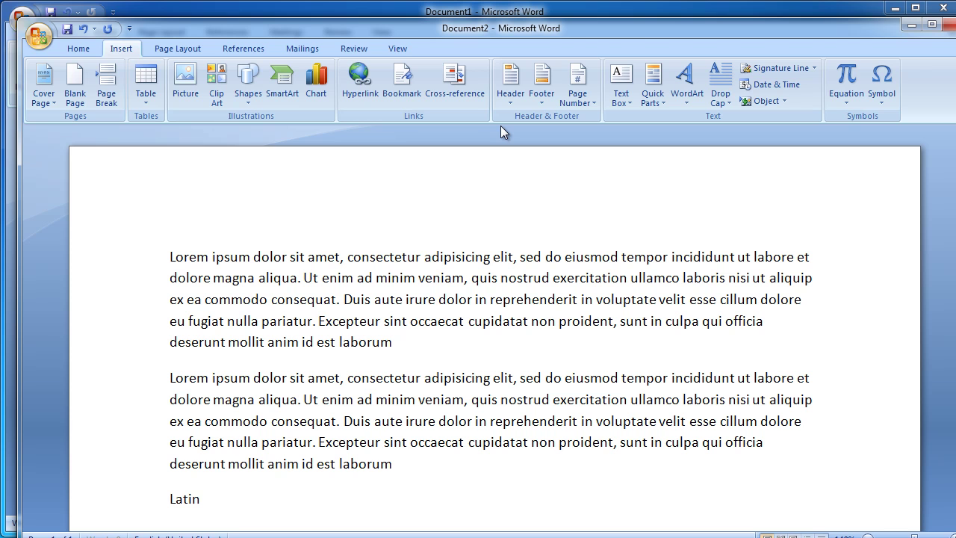
{"action": "type", "text": "filler"}
{"action": "key", "text": "F3"}
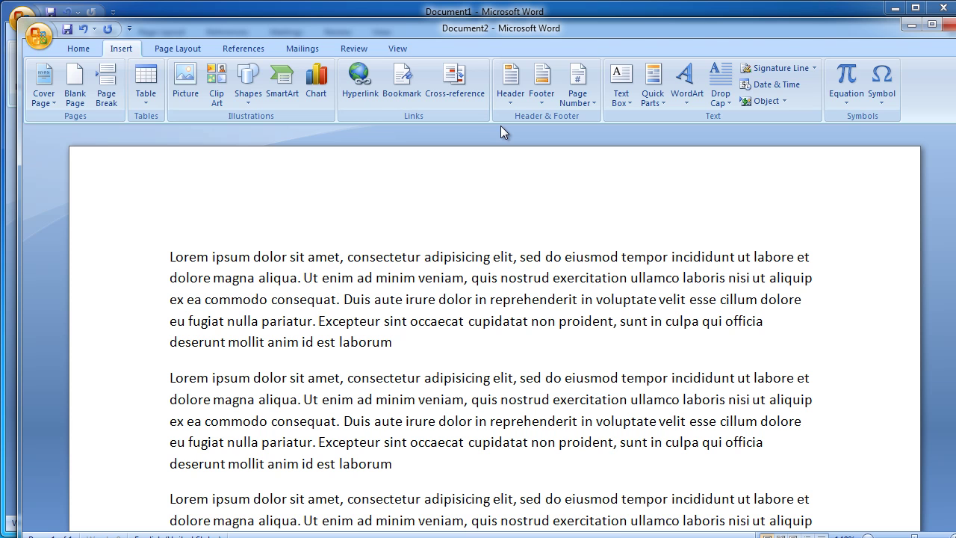